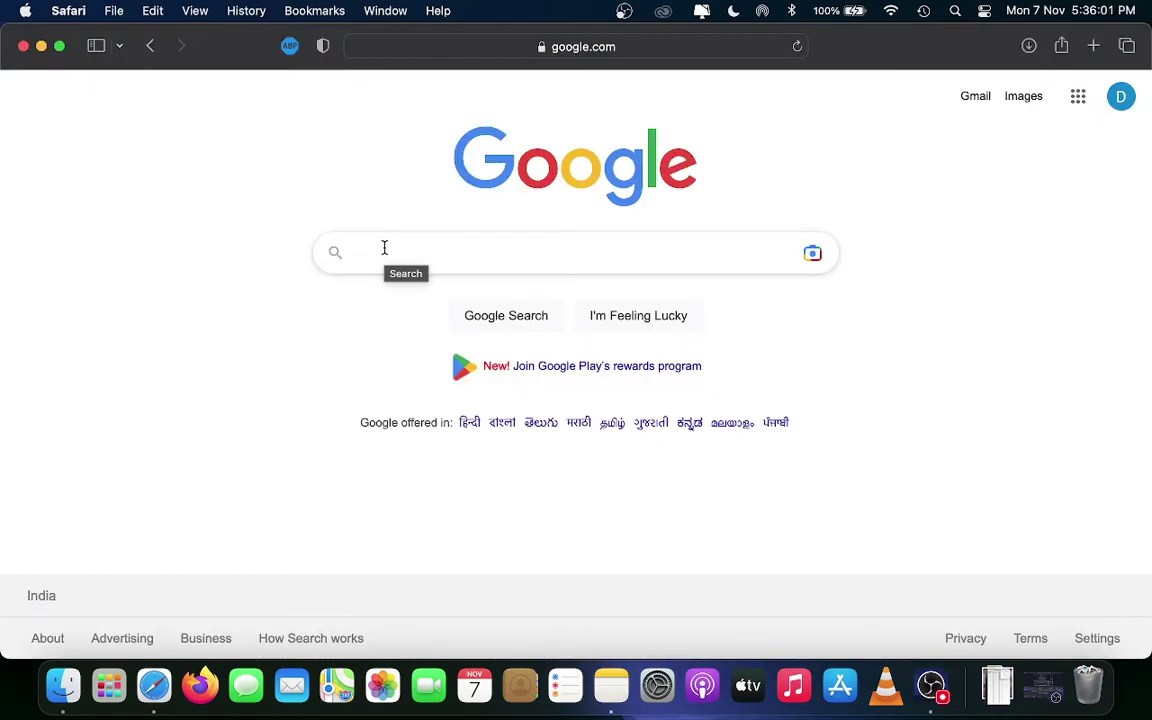
Google 'acer product registration' and open the 'Register your Acer product' community article
text(acer)
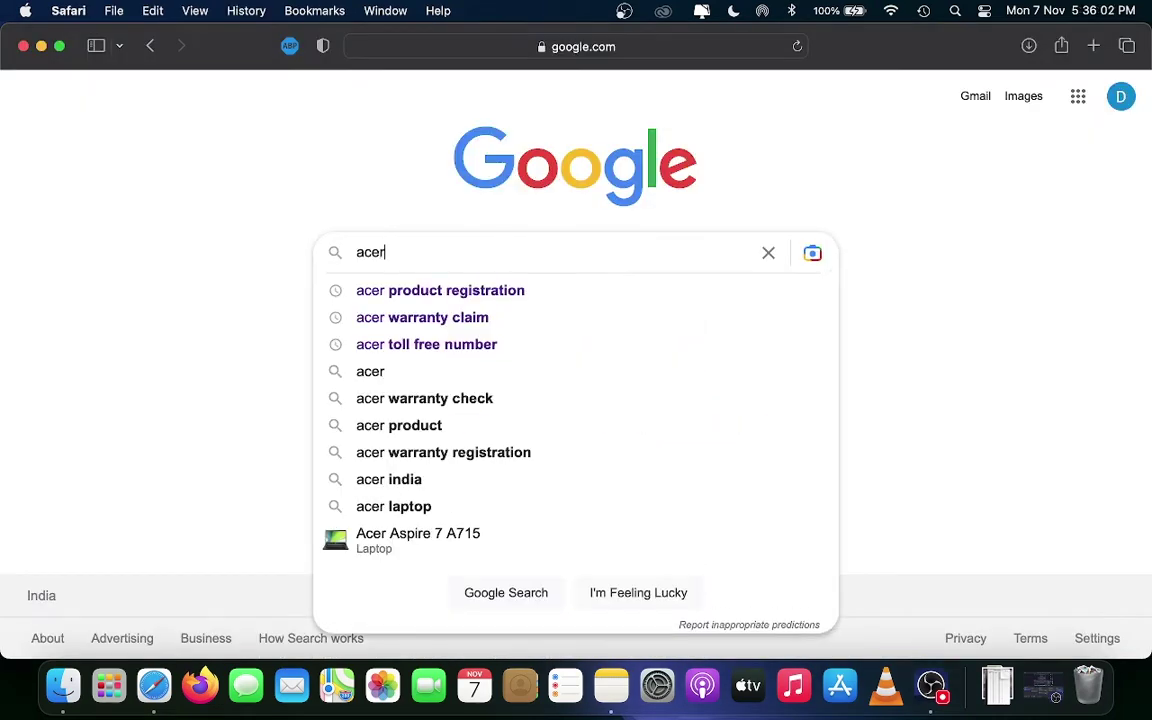
key(Down)
key(Return)
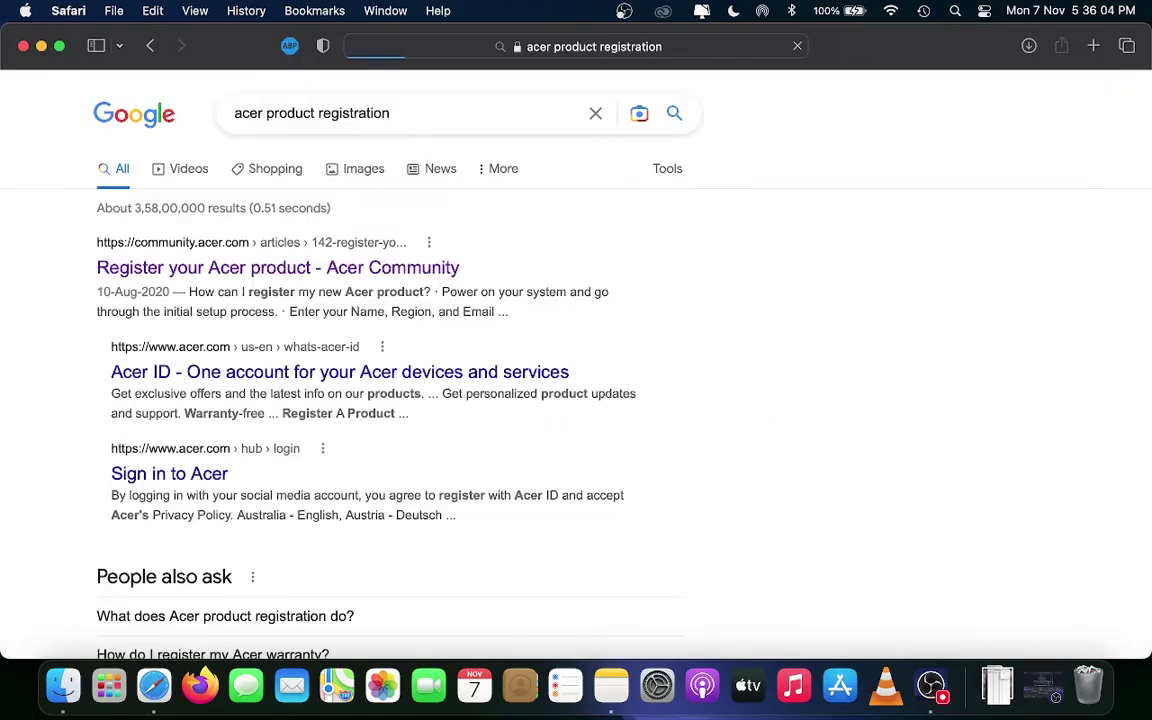
click(295, 269)
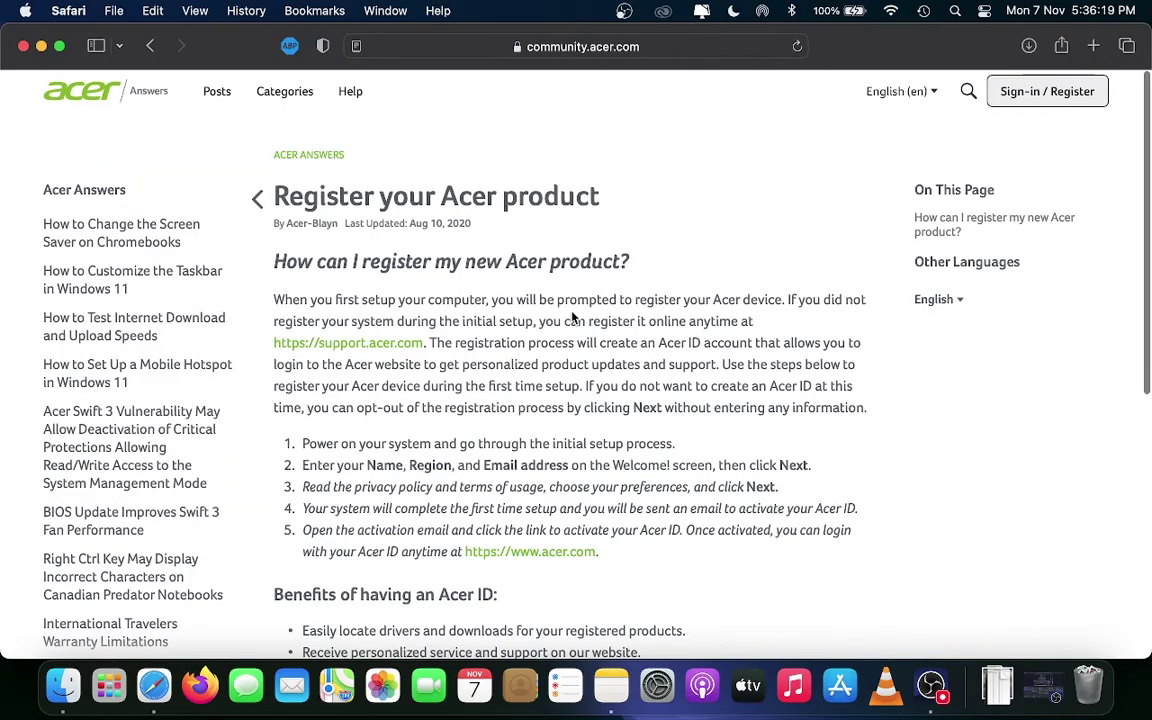
Follow the article's support.acer.com link and choose India as the country
scroll(572, 315, down, 1)
scroll(572, 312, up, 1)
click(360, 343)
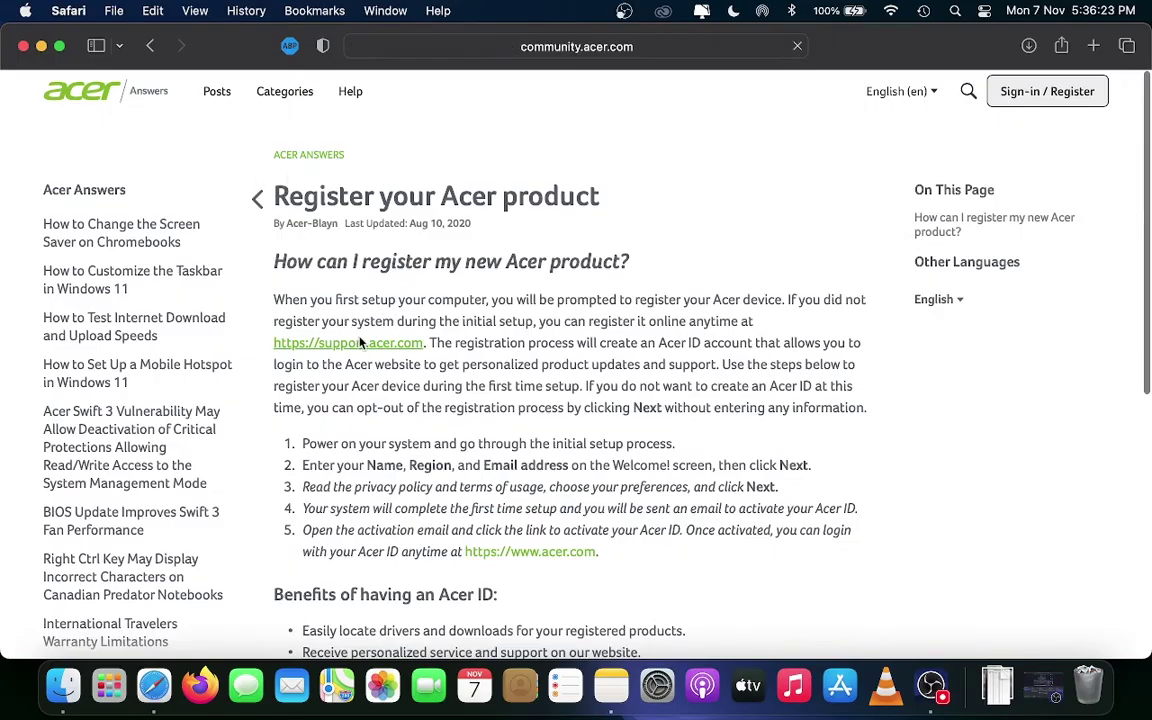
scroll(360, 343, down, 2)
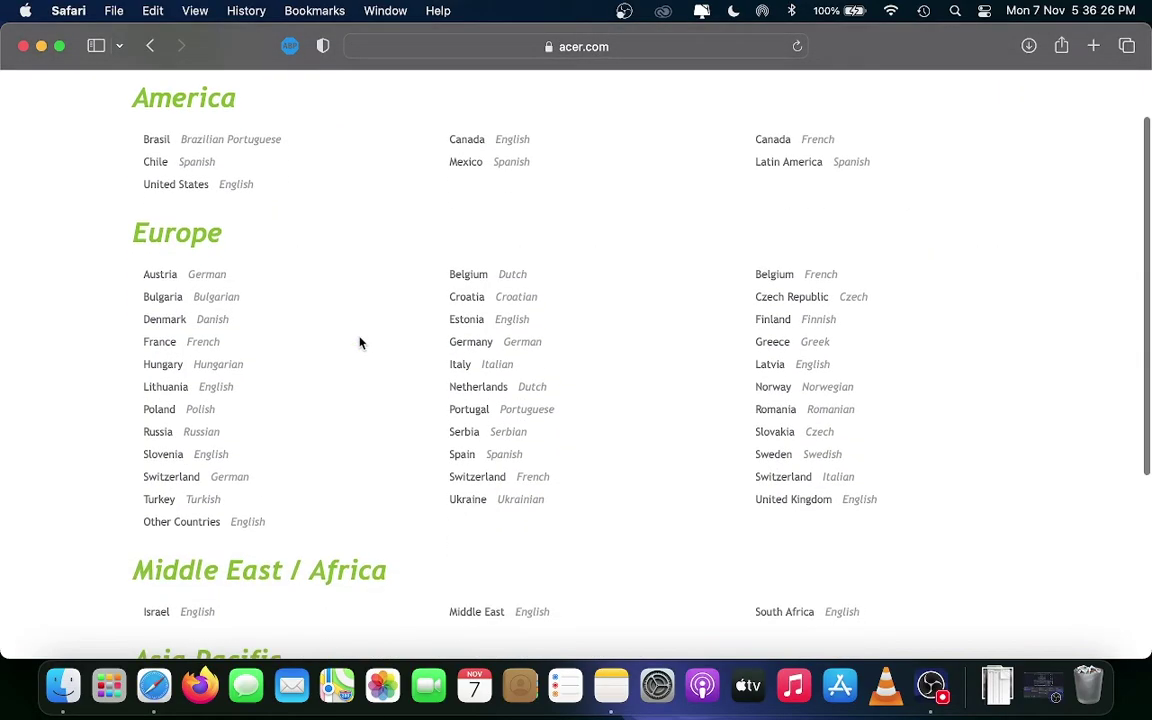
scroll(360, 343, down, 2)
scroll(360, 343, down, 3)
scroll(360, 343, down, 2)
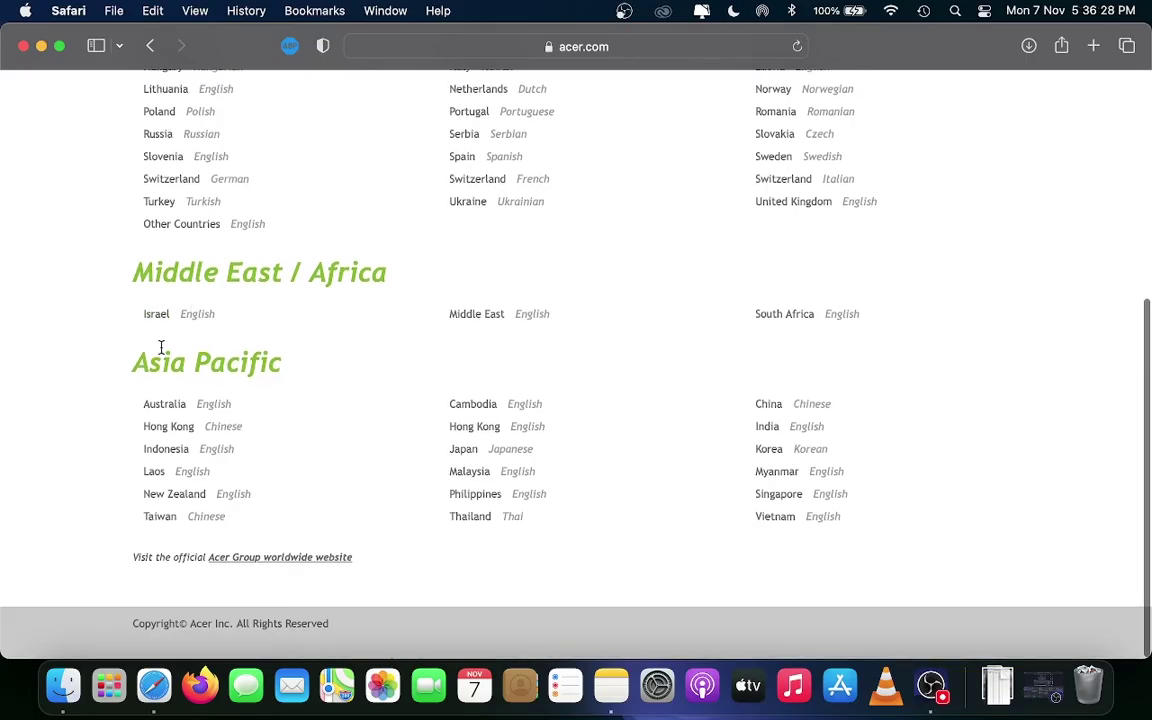
click(773, 432)
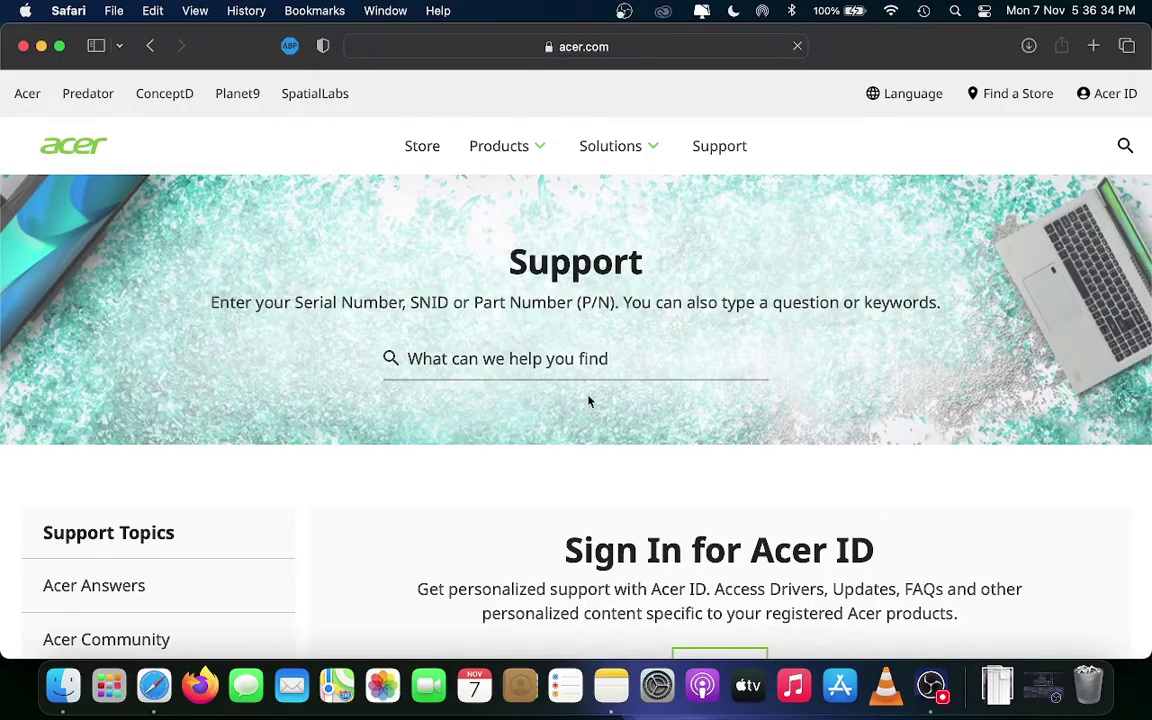
Open the End Customer Registration form via Register A Product under Warranty and Repair Services
scroll(588, 399, down, 4)
scroll(588, 400, down, 2)
scroll(588, 400, down, 6)
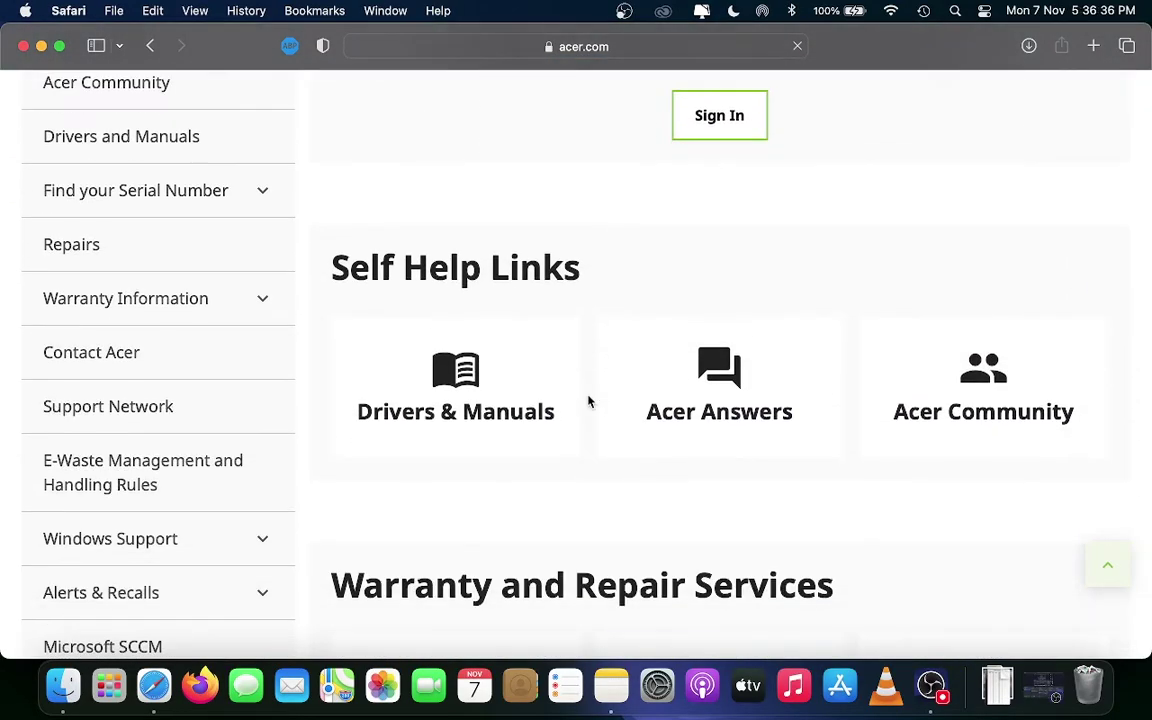
scroll(588, 400, down, 1)
scroll(589, 401, down, 5)
click(720, 391)
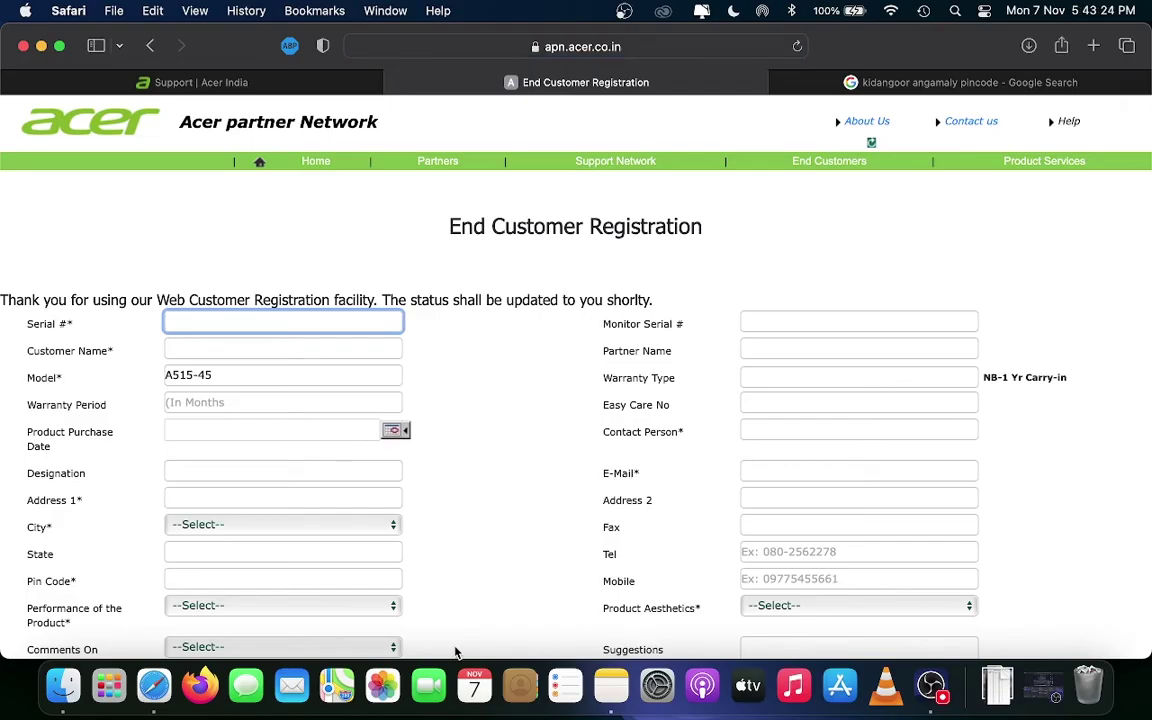
Close the registration tab and check serial 84SI00213623CEC7600's warranty: A515-45, expiring 25/10/2022
click(396, 83)
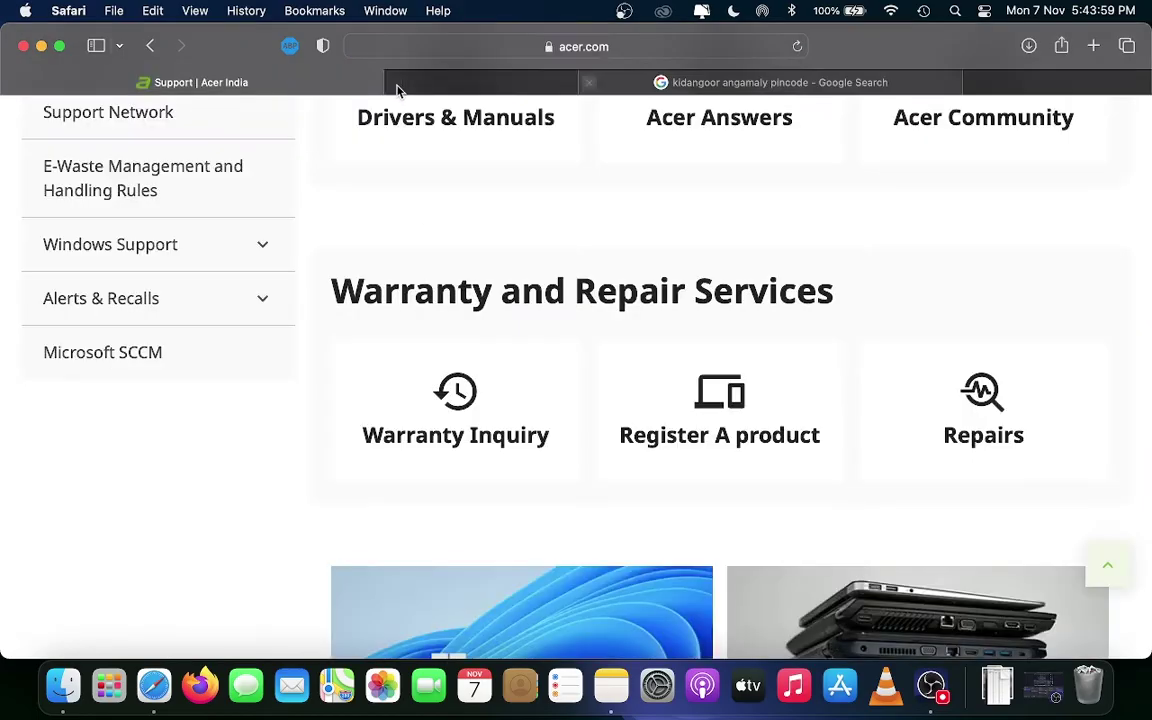
scroll(652, 475, down, 2)
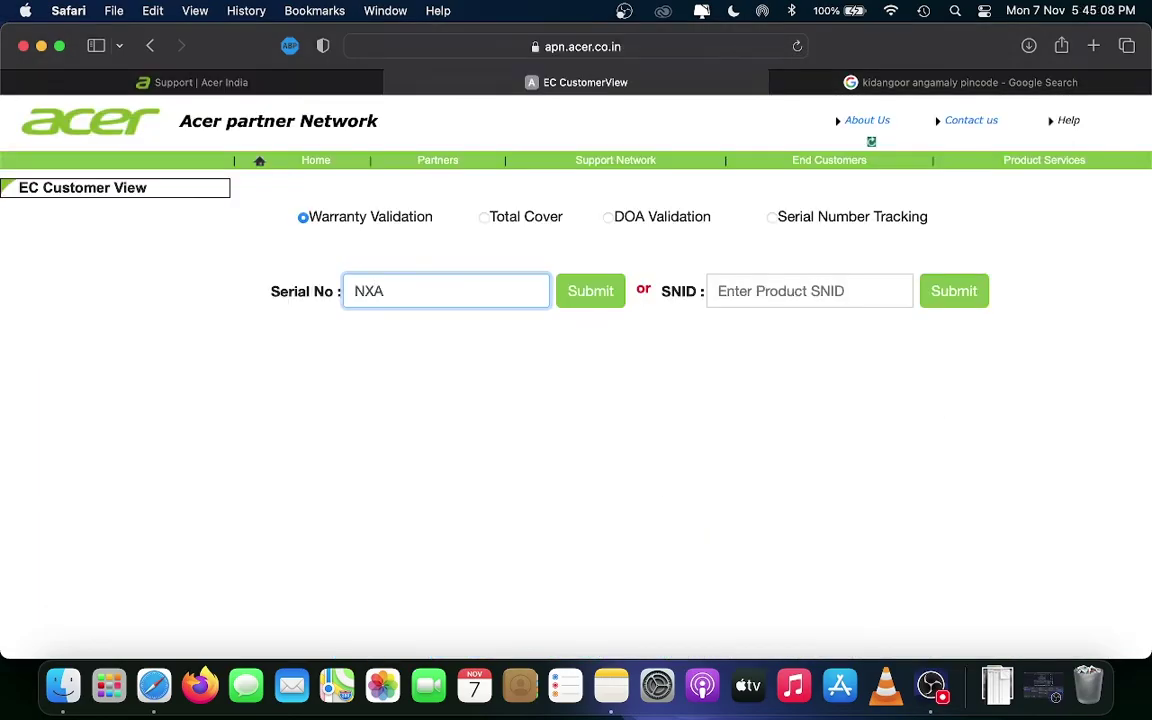
text(84SI00)
text(213623CEC7600)
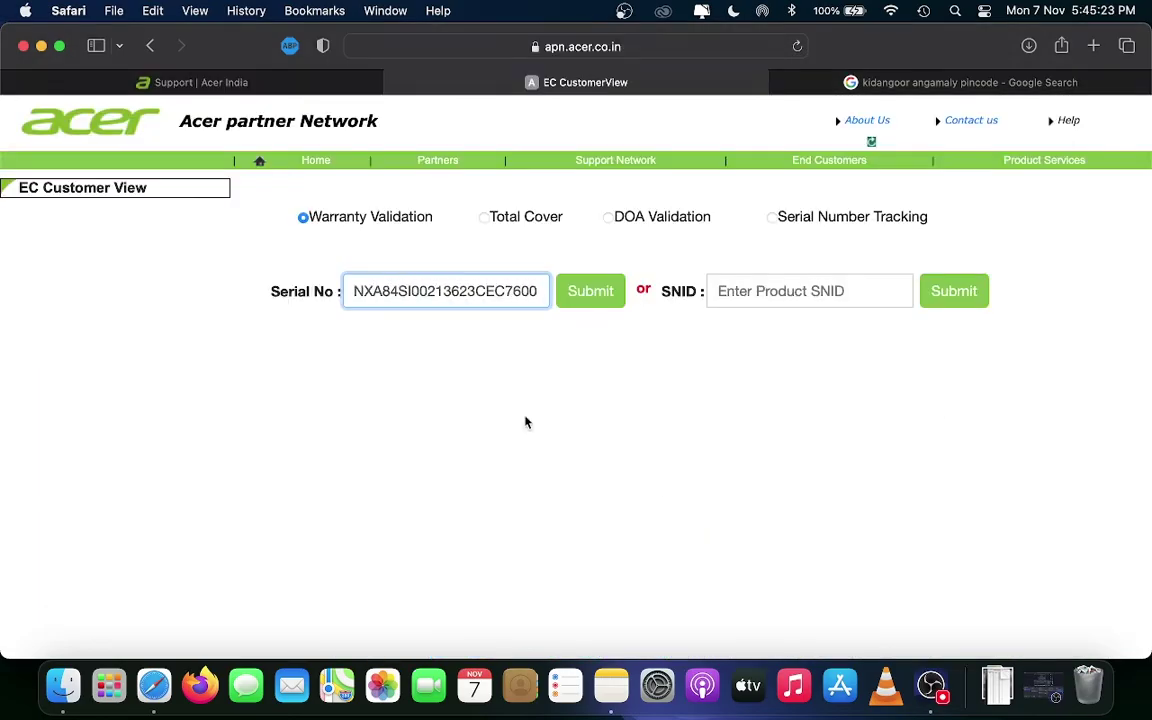
click(591, 289)
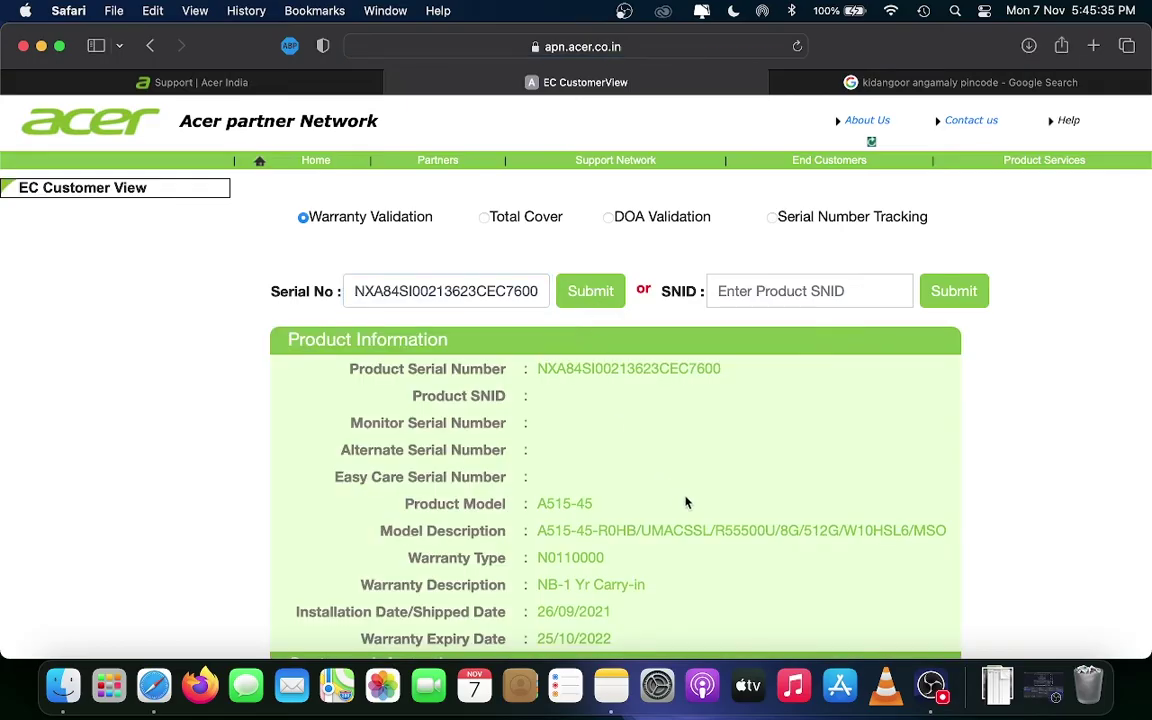
scroll(686, 502, down, 2)
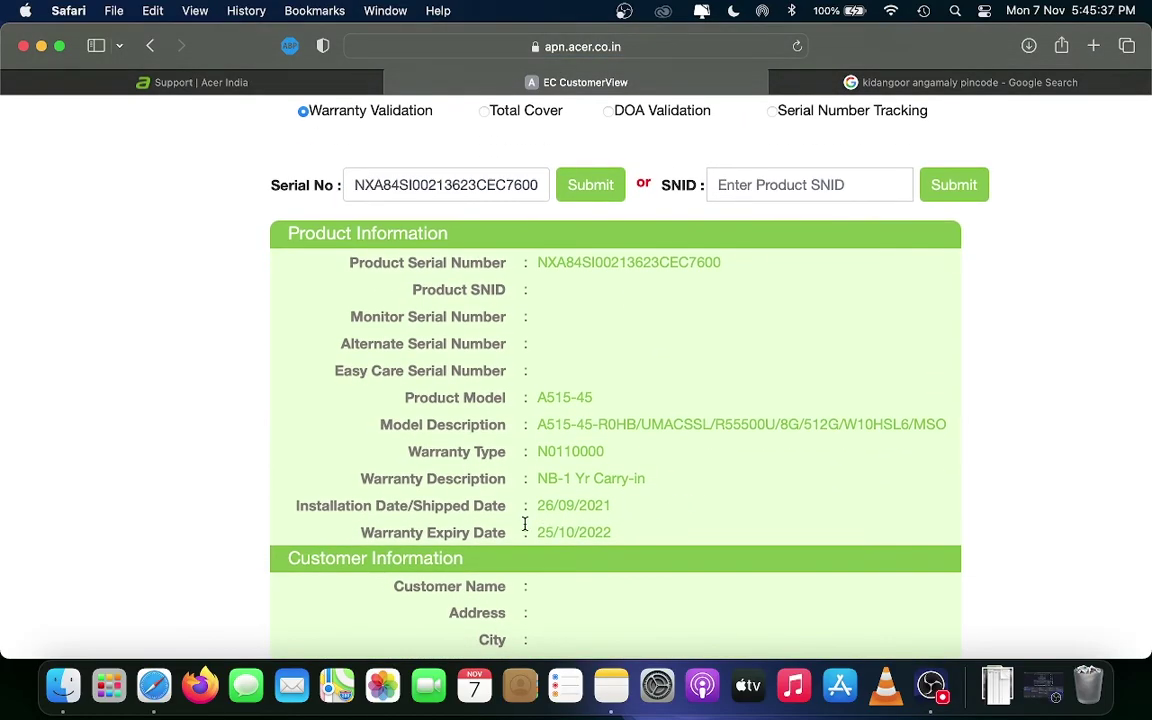
scroll(656, 527, down, 3)
scroll(656, 527, up, 1)
scroll(656, 527, up, 1)
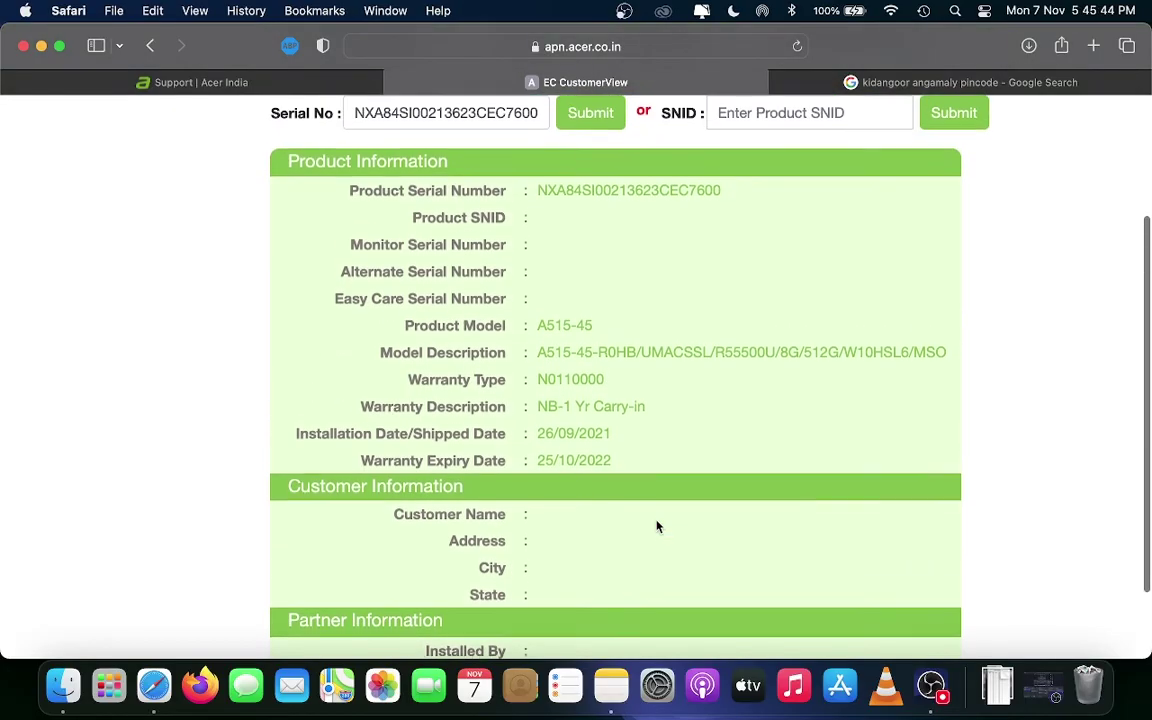
scroll(656, 527, up, 1)
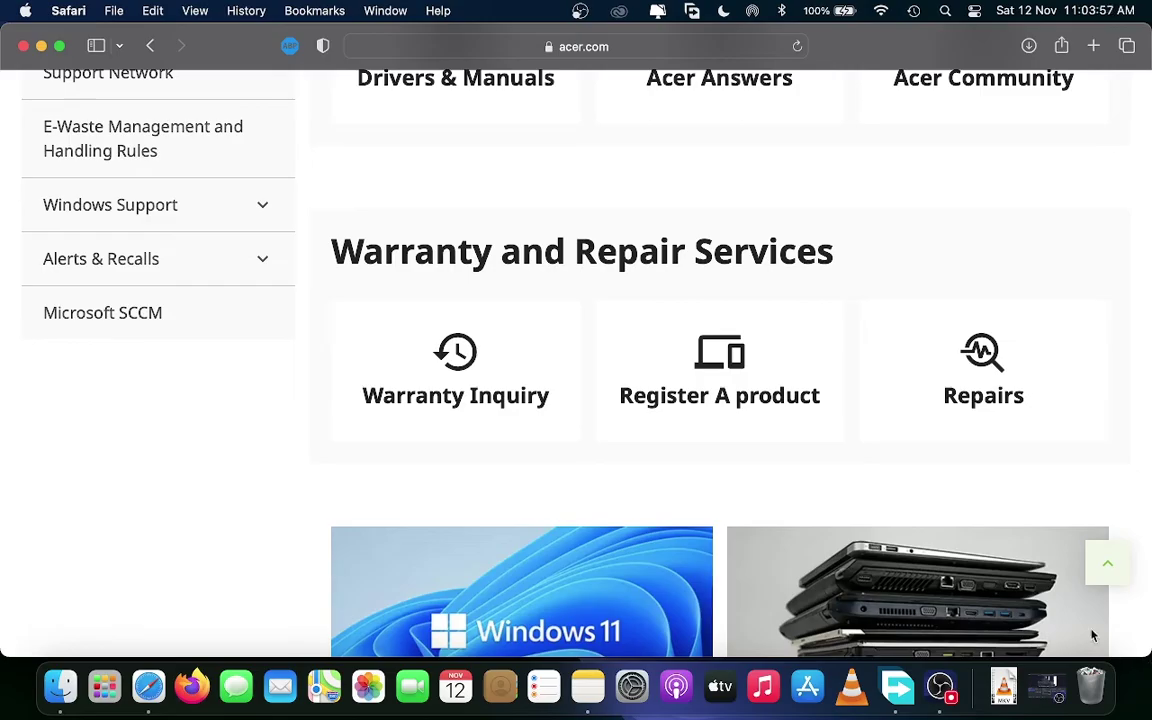
click(435, 320)
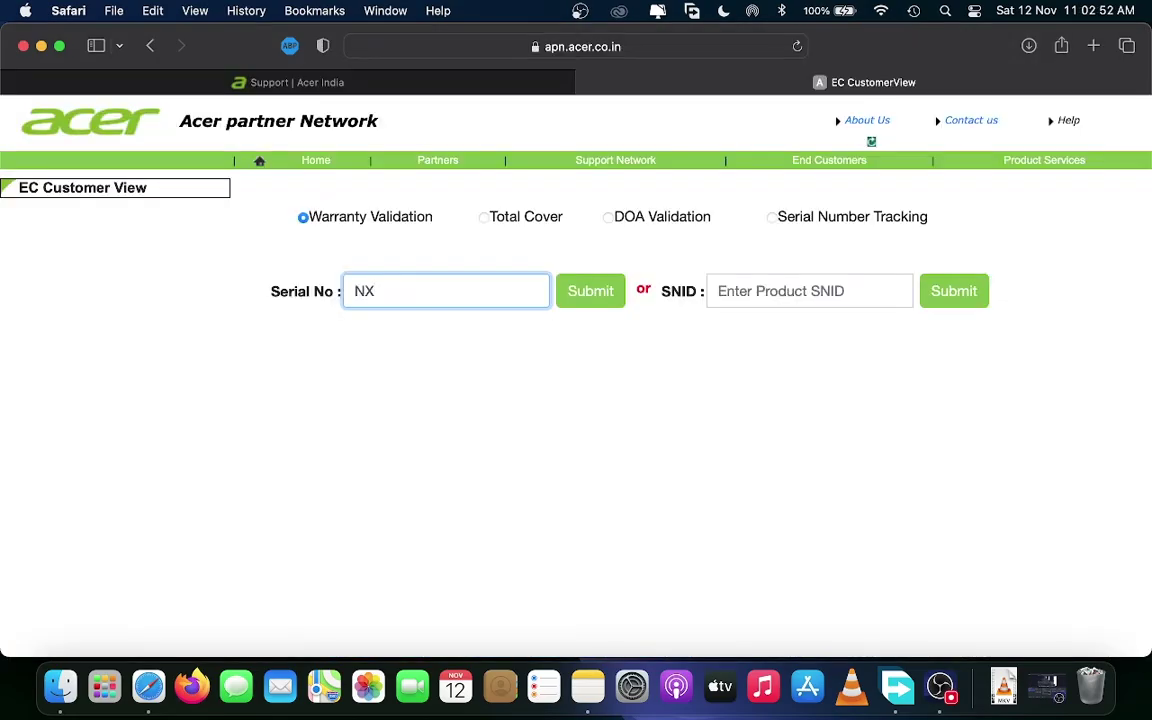
text(A84SI0021)
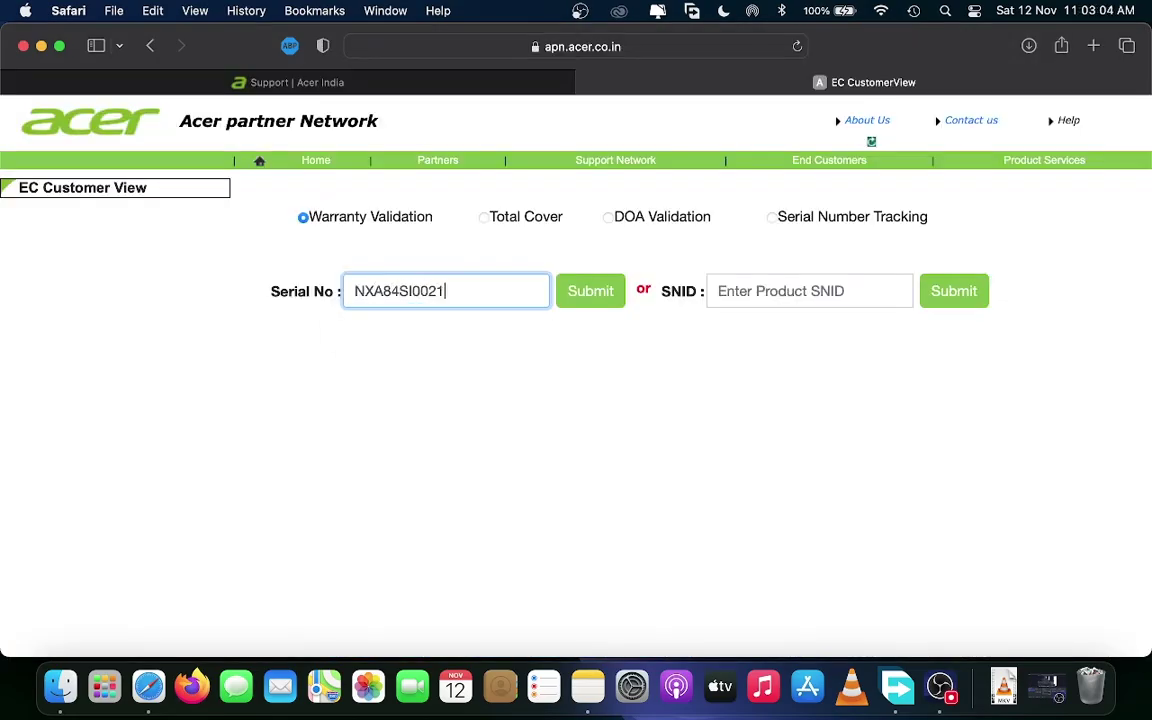
text(3623CEC7600)
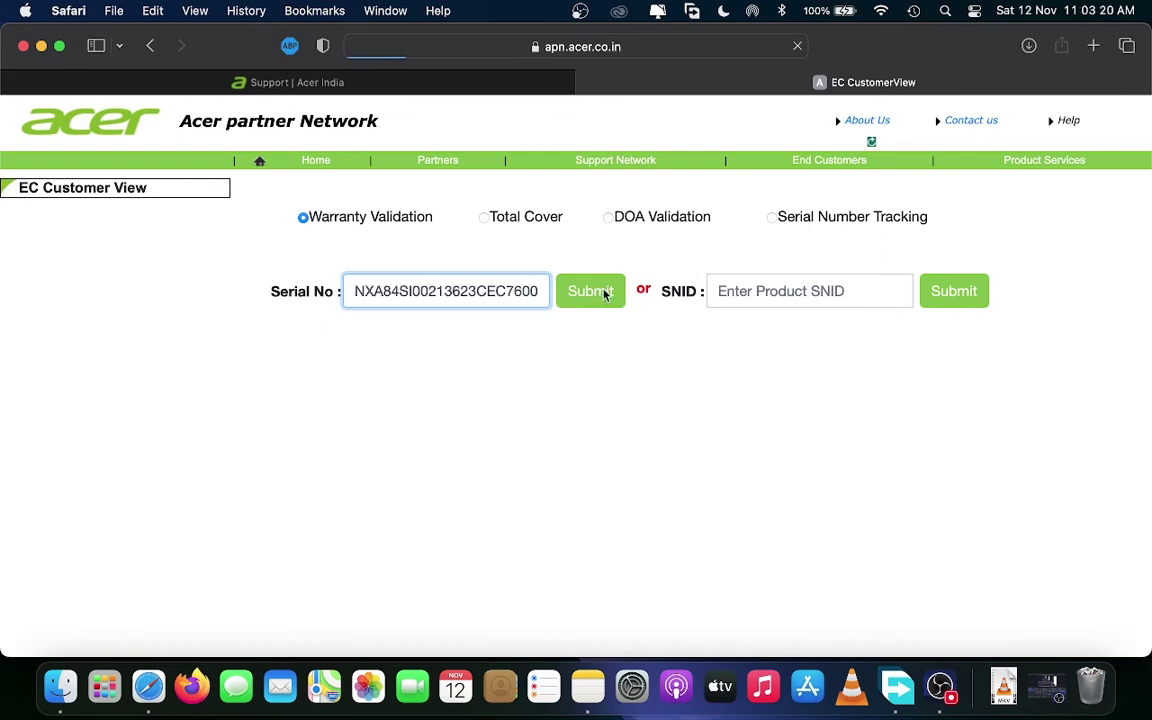
click(604, 292)
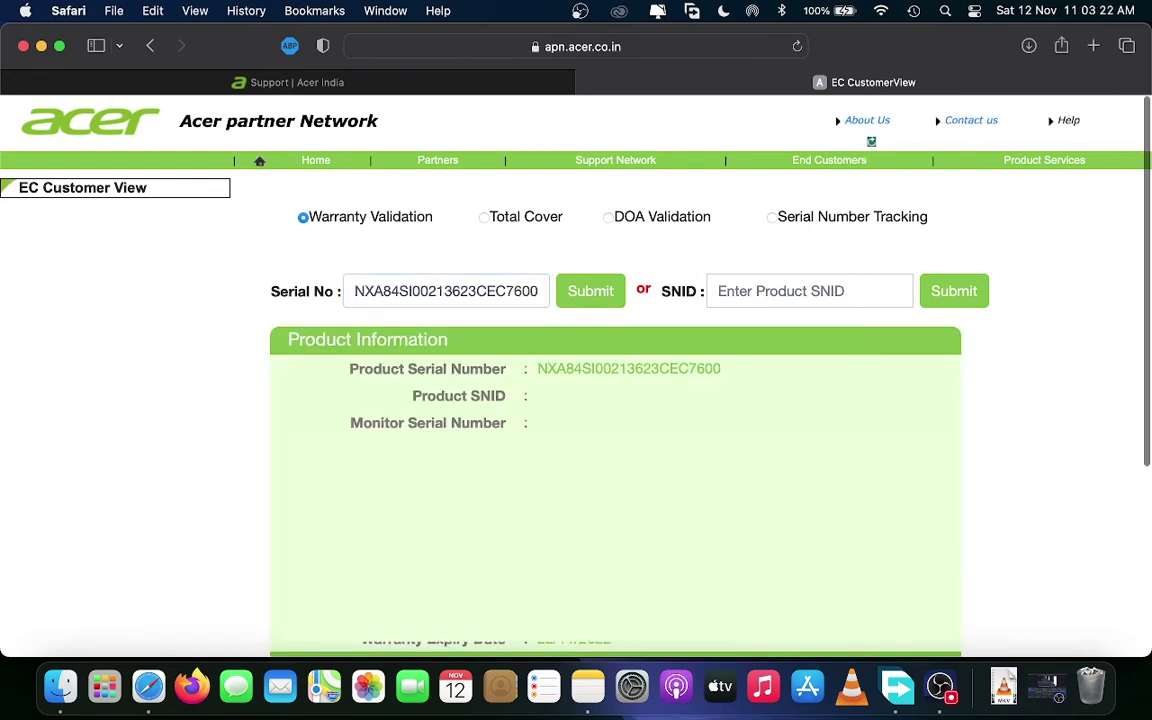
scroll(615, 380, down, 5)
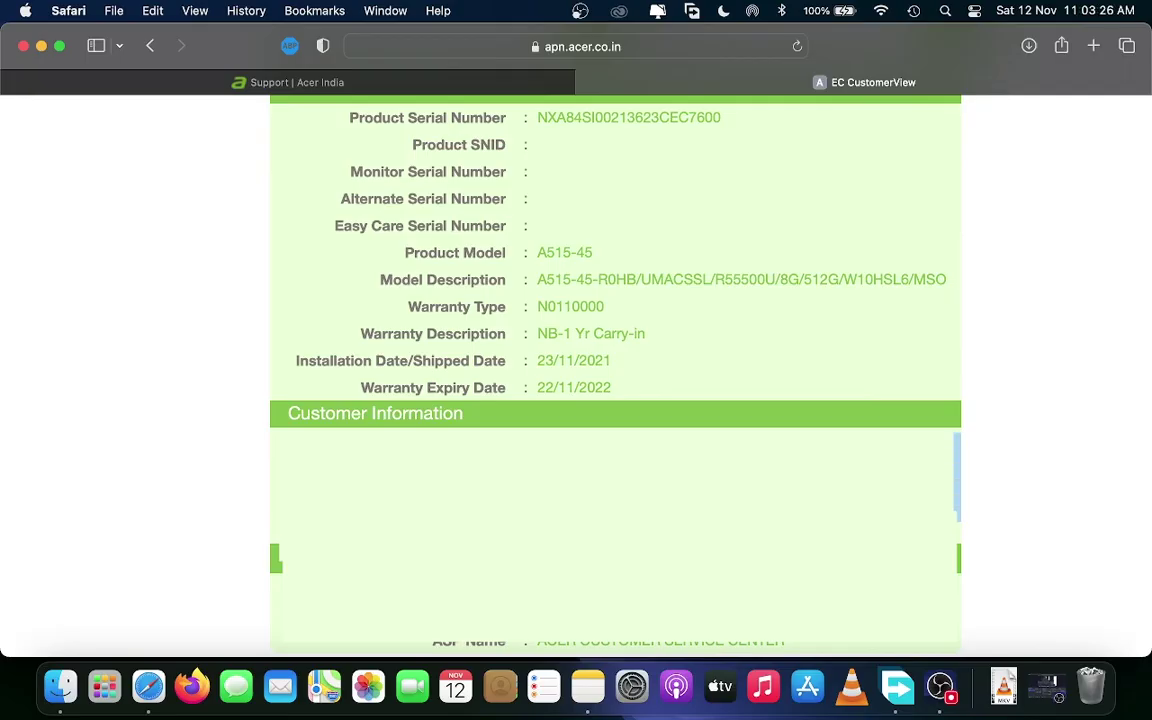
scroll(615, 380, up, 3)
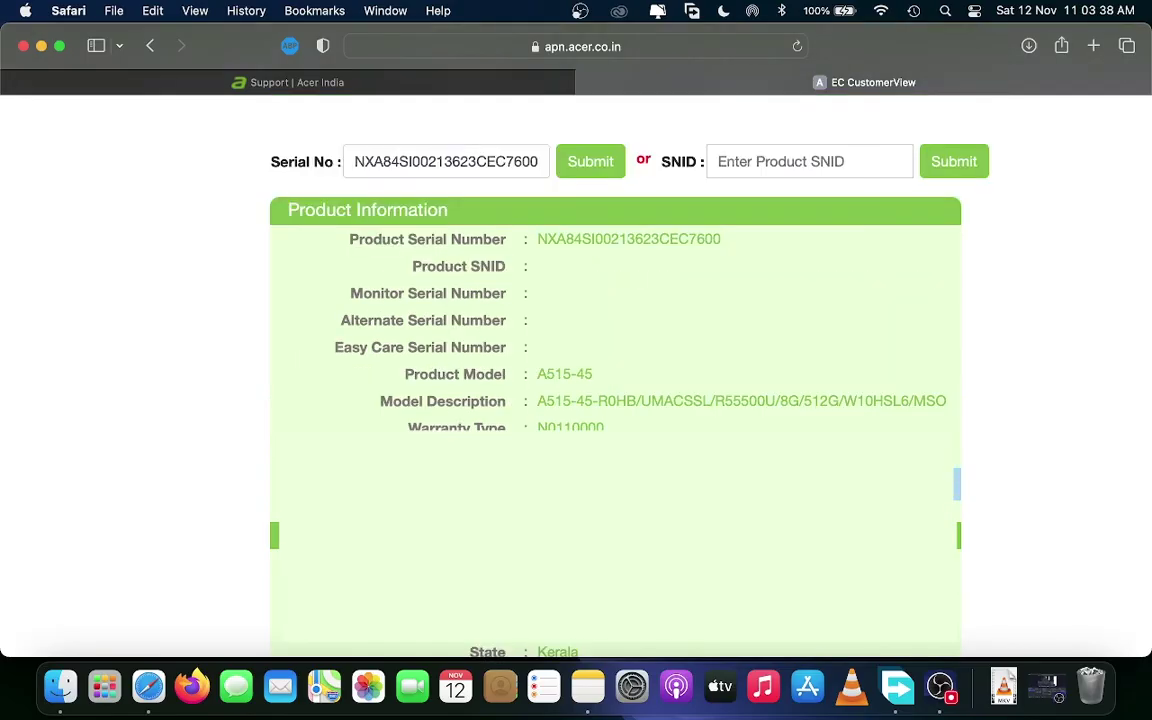